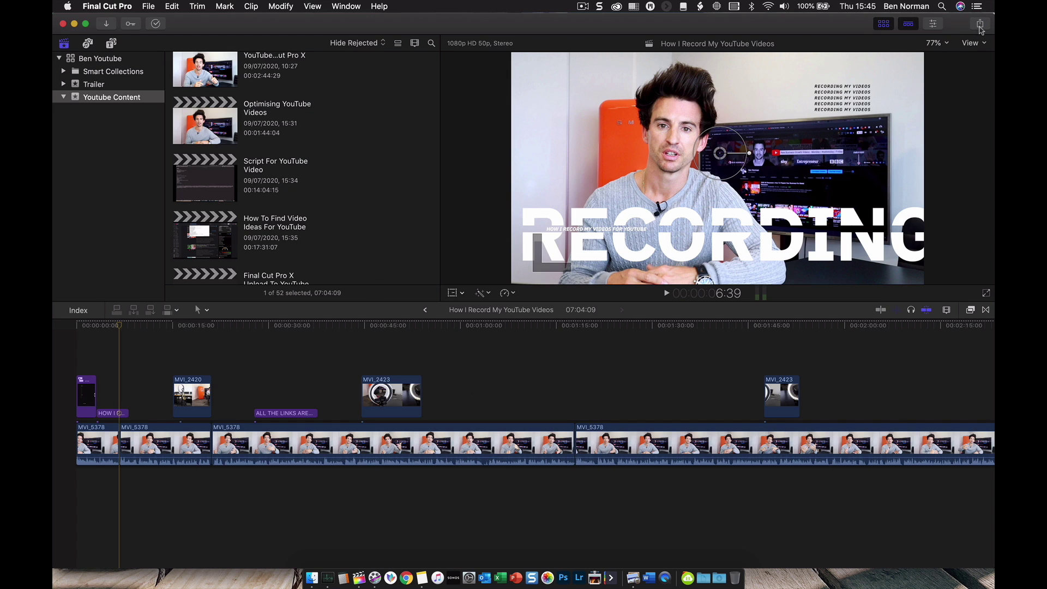
# Select only the project "How I Record My YouTube Videos" in the Youtube Content event
pyautogui.scroll(5, 370, 123)
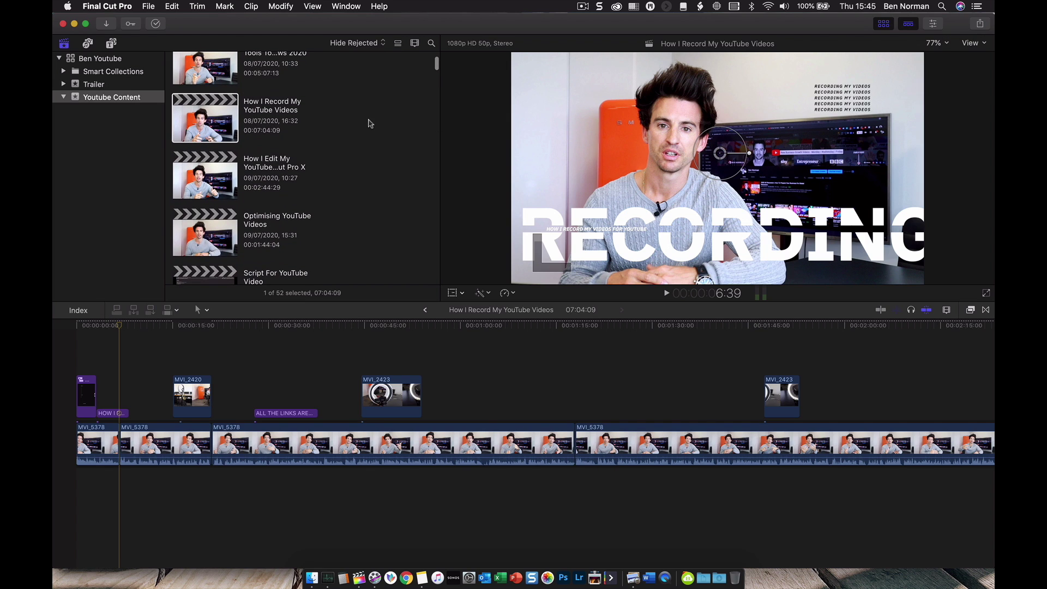
pyautogui.click(215, 113)
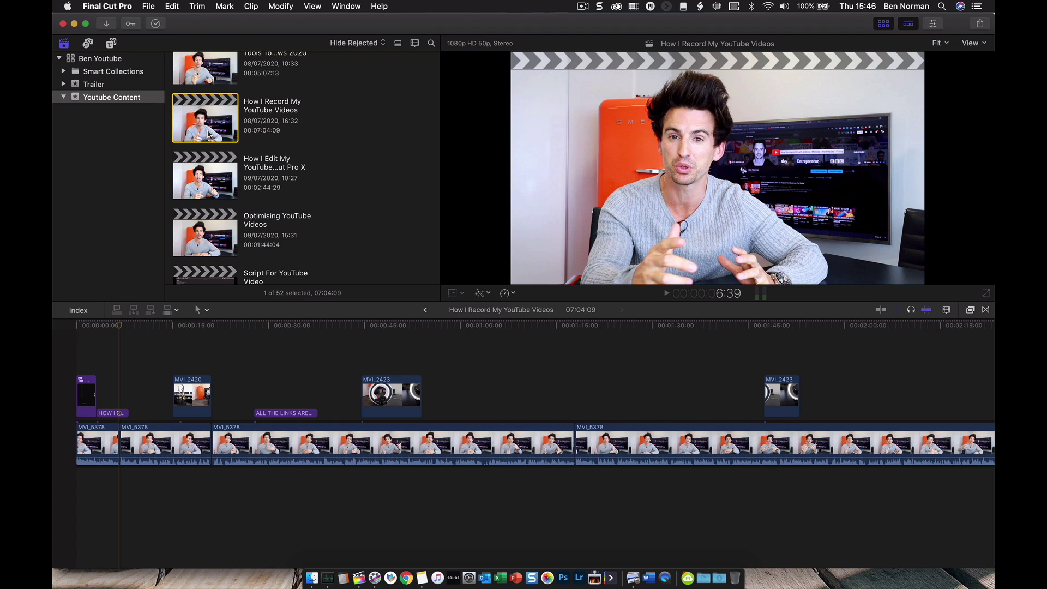
pyautogui.keyDown('shift'); pyautogui.click(203, 173); pyautogui.keyUp('shift')
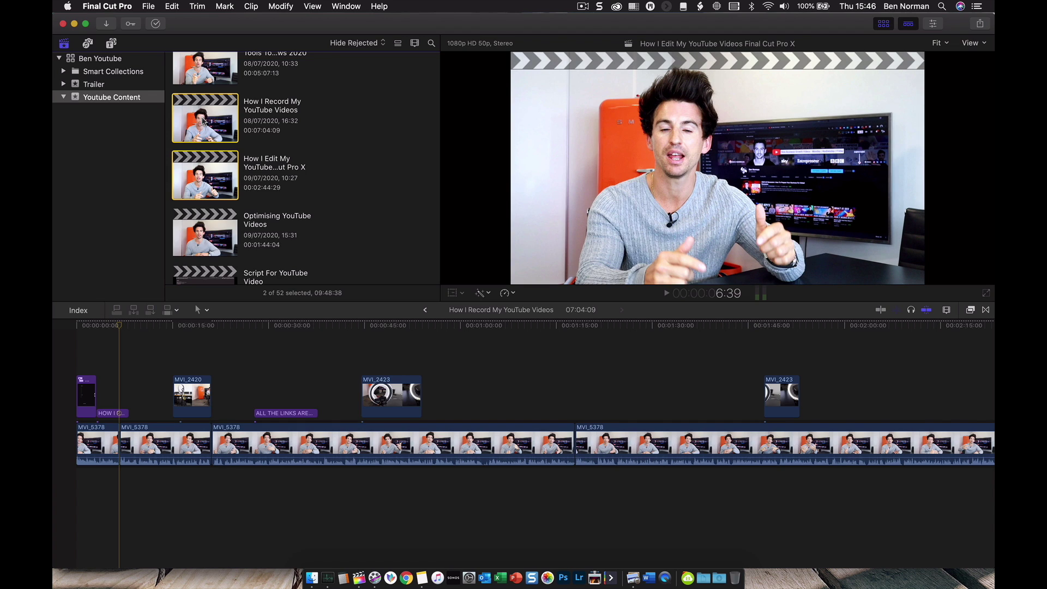
pyautogui.click(215, 117)
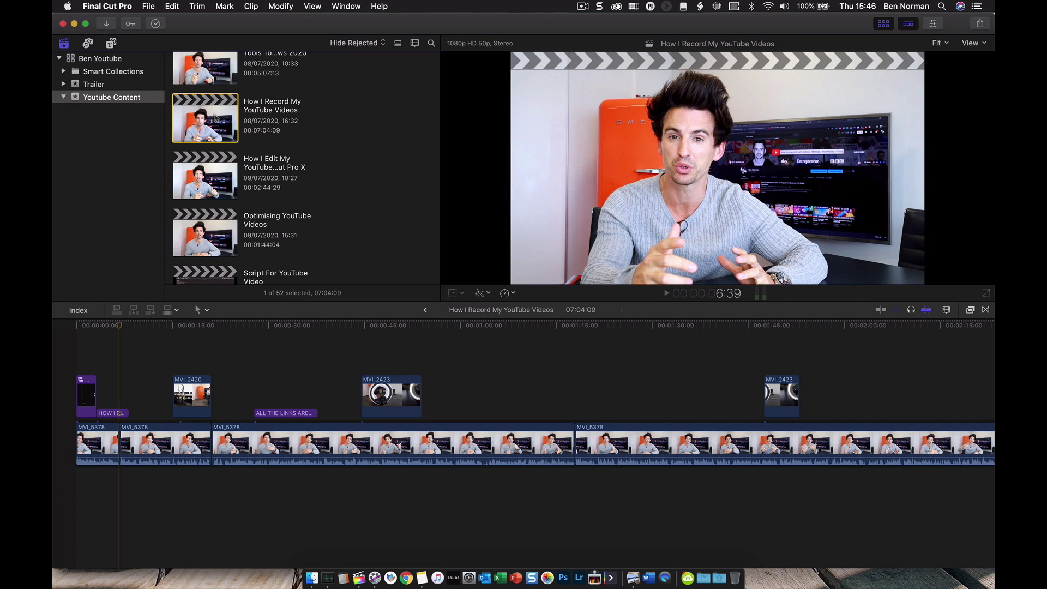
# Add a new YouTube share destination, skipping the account sign-in
pyautogui.click(981, 25)
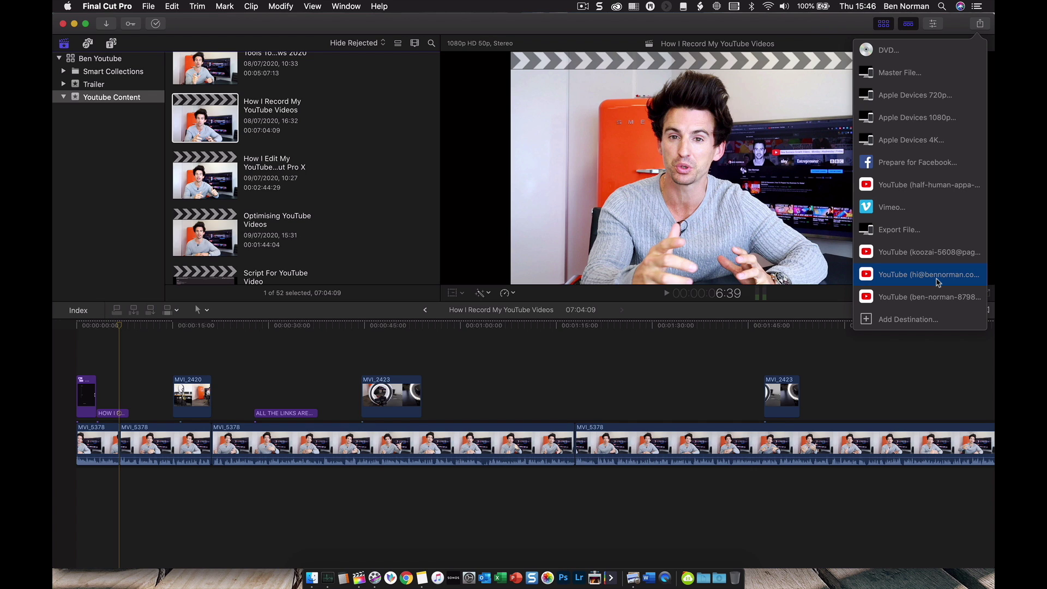
pyautogui.click(925, 323)
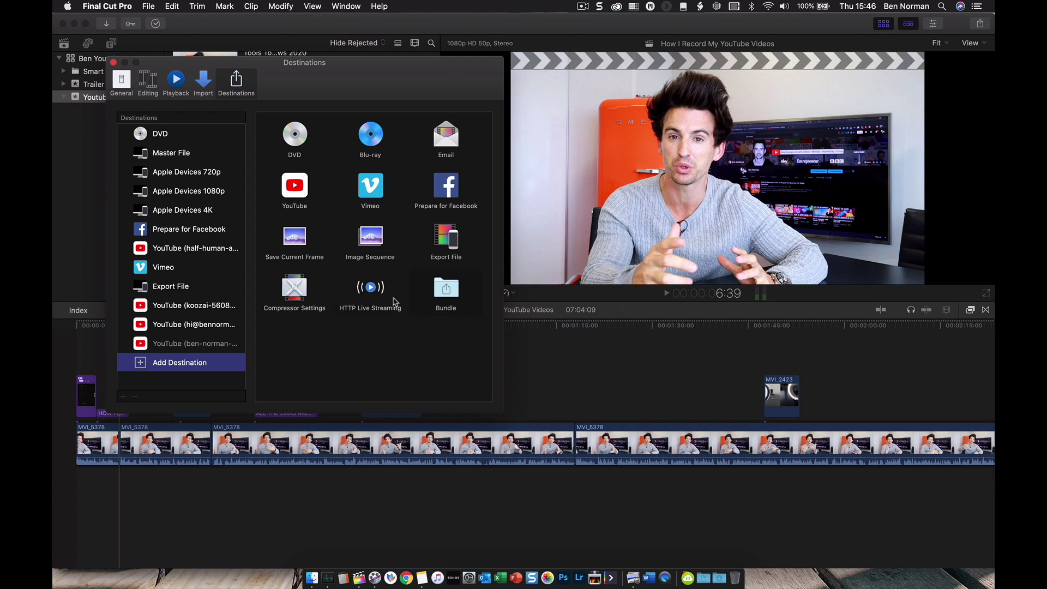
pyautogui.doubleClick(299, 188)
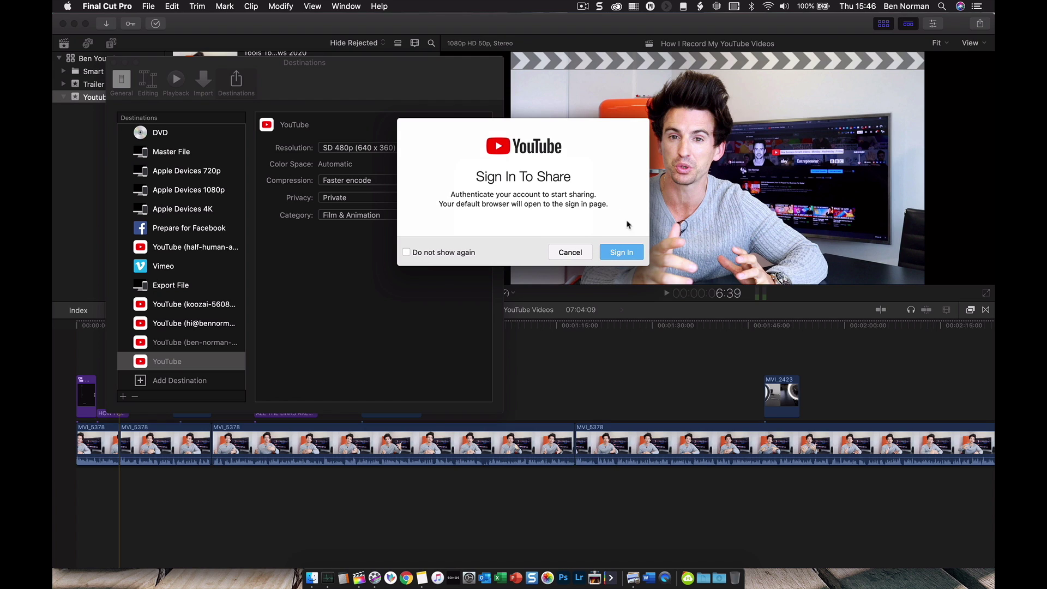
pyautogui.click(571, 252)
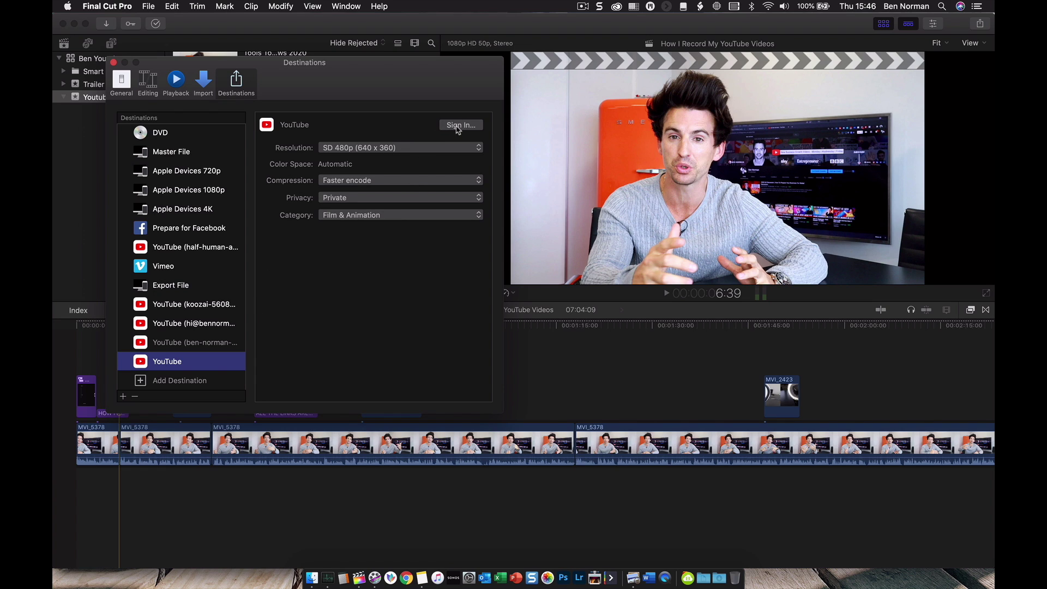
# Set the new YouTube destination's resolution to 4K (4096 x 2304), compression to Better quality and privacy to Unlisted
pyautogui.click(447, 148)
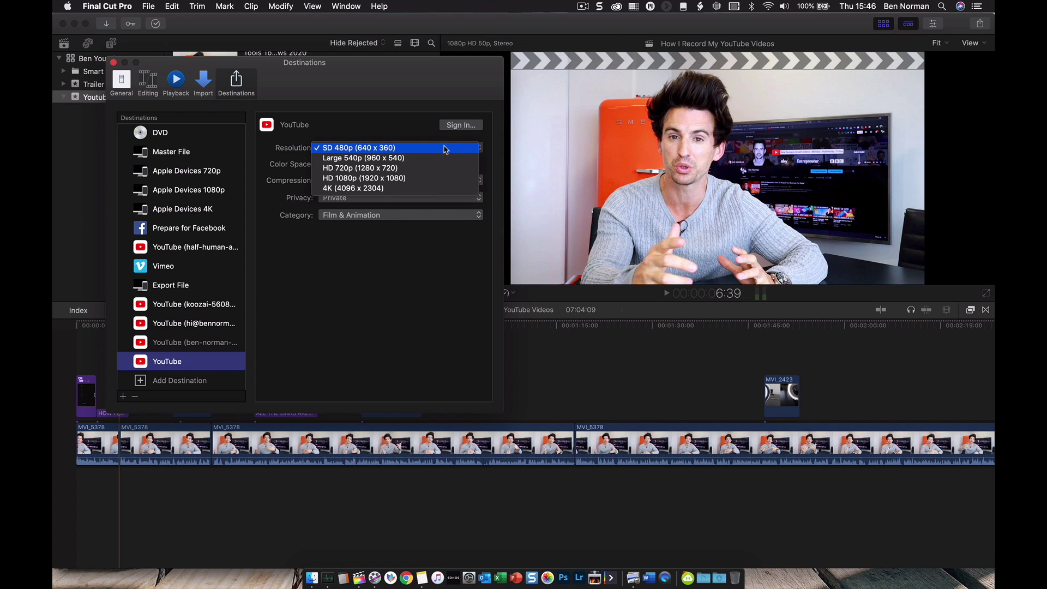
pyautogui.click(435, 188)
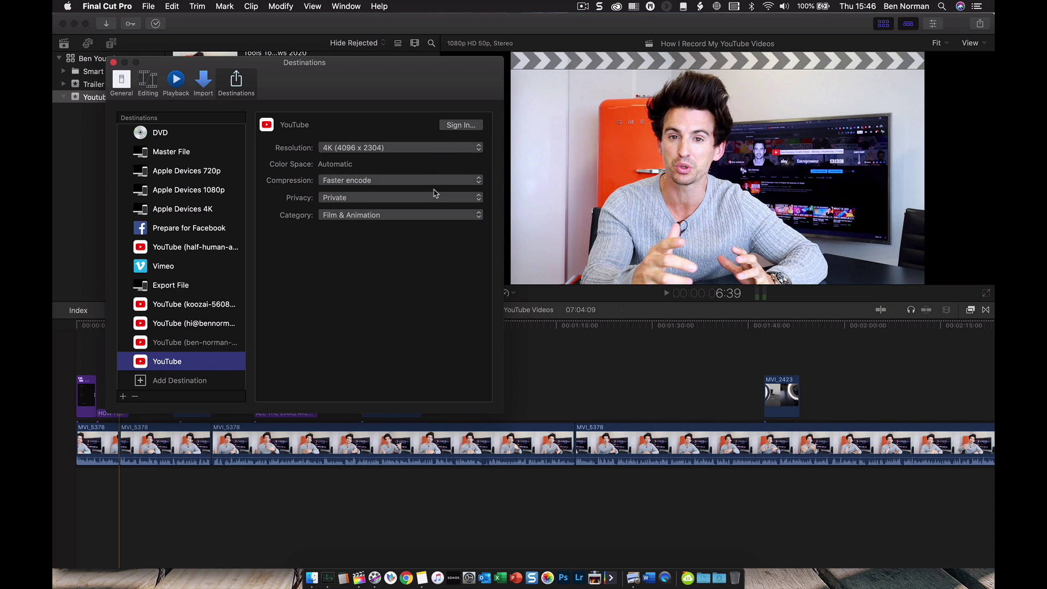
pyautogui.click(443, 183)
pyautogui.click(443, 175)
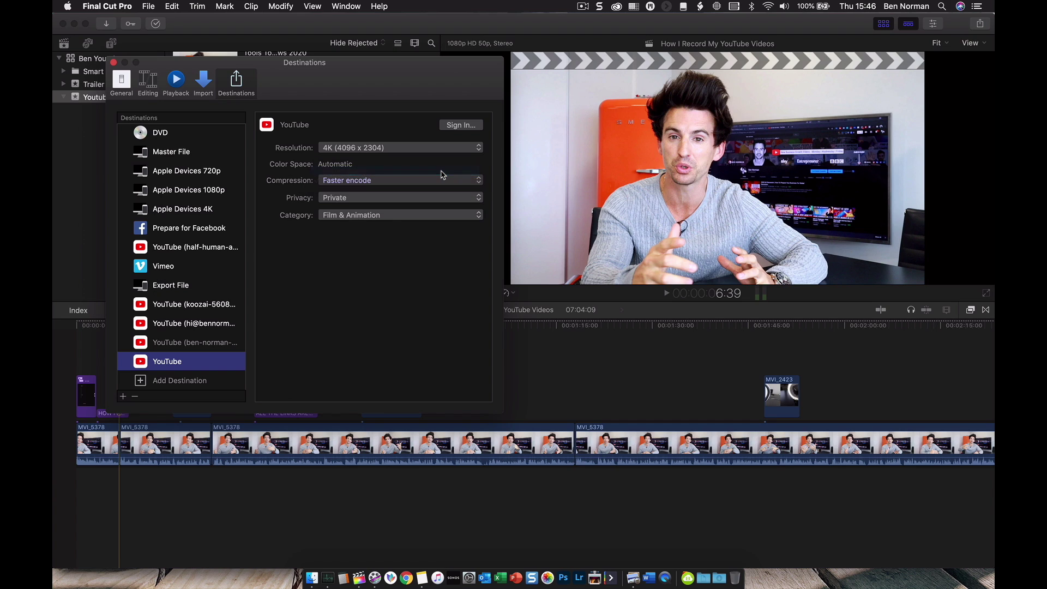
pyautogui.click(450, 199)
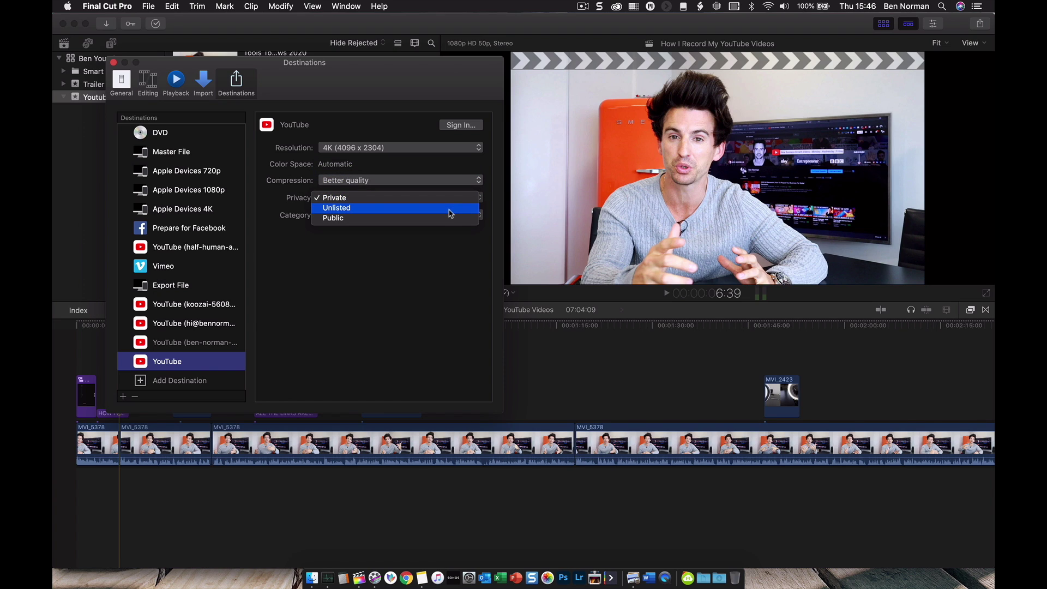
pyautogui.click(450, 213)
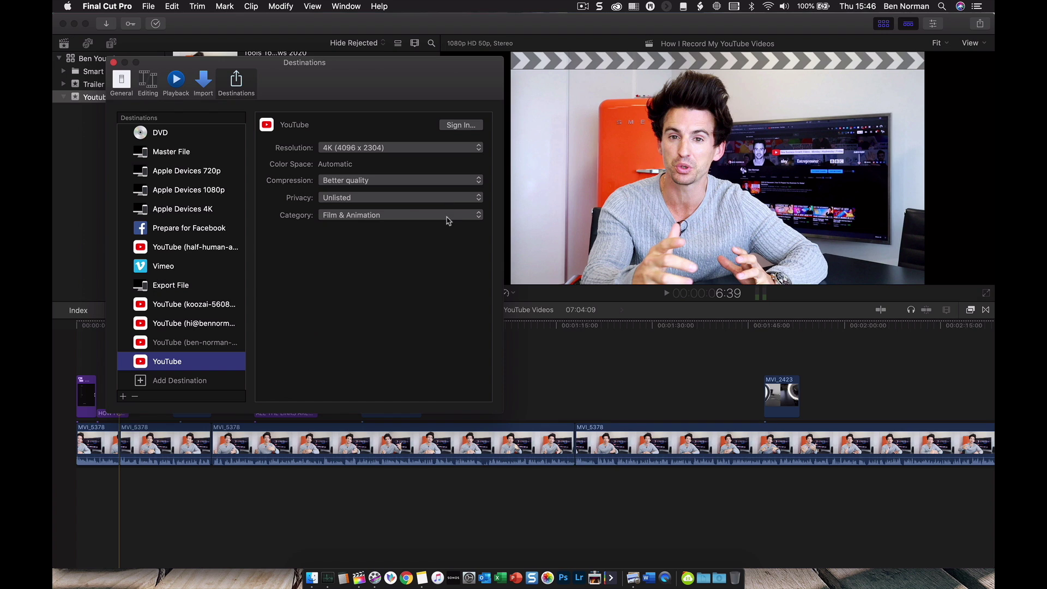
# Set the new YouTube destination's category to Education and resolution to HD 1080p (1920 x 1080), and close the destination settings
pyautogui.click(447, 216)
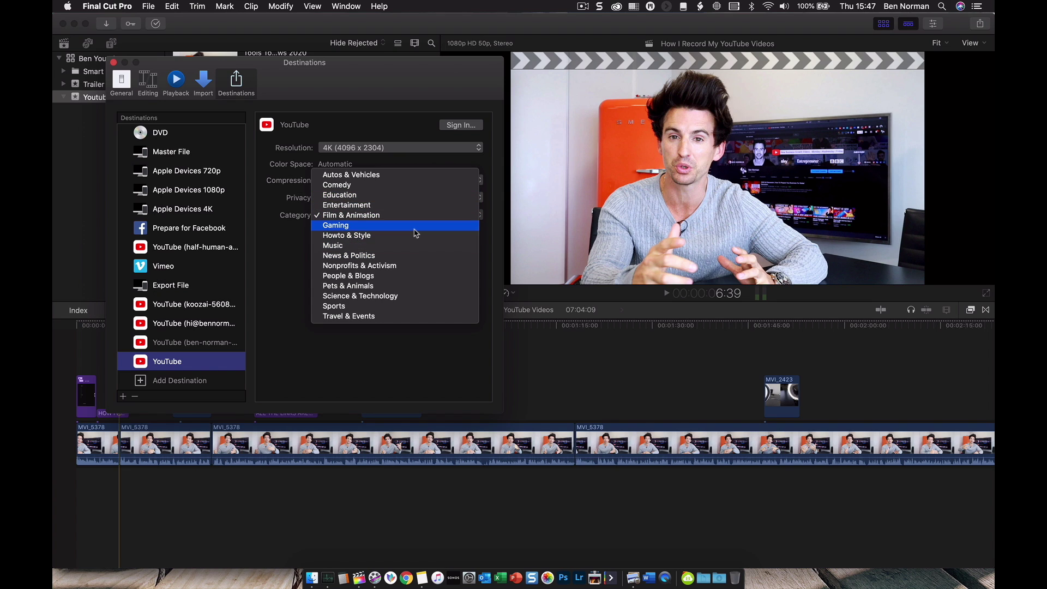
pyautogui.click(410, 200)
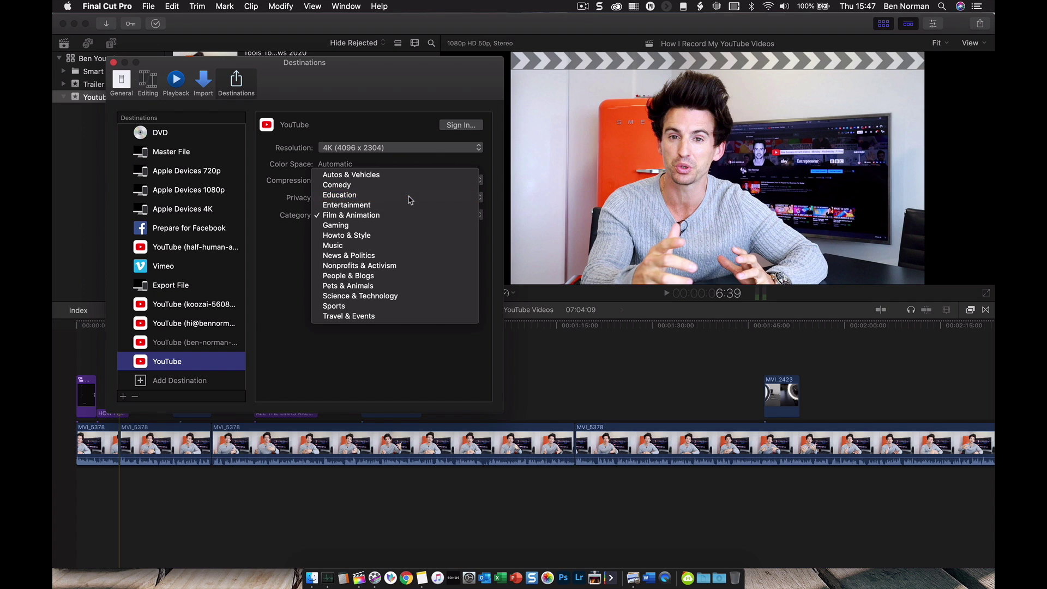
pyautogui.click(416, 149)
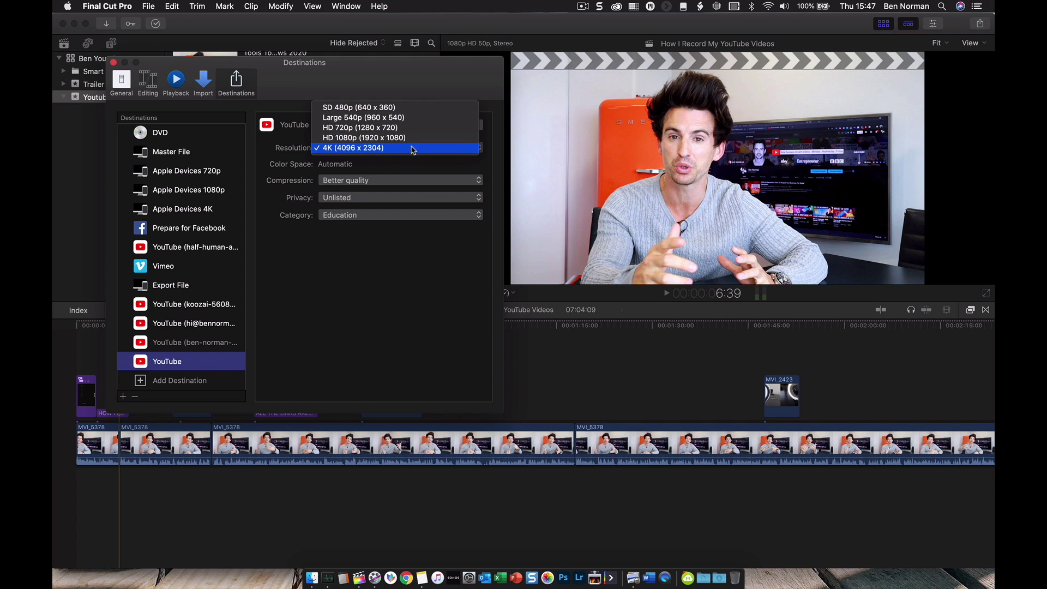
pyautogui.click(412, 138)
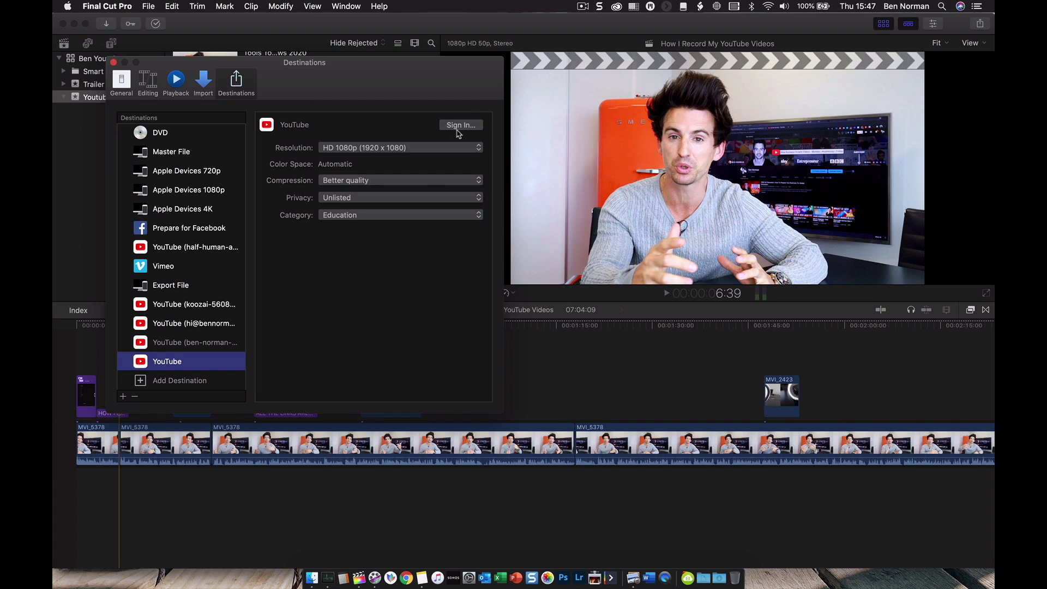
pyautogui.click(114, 62)
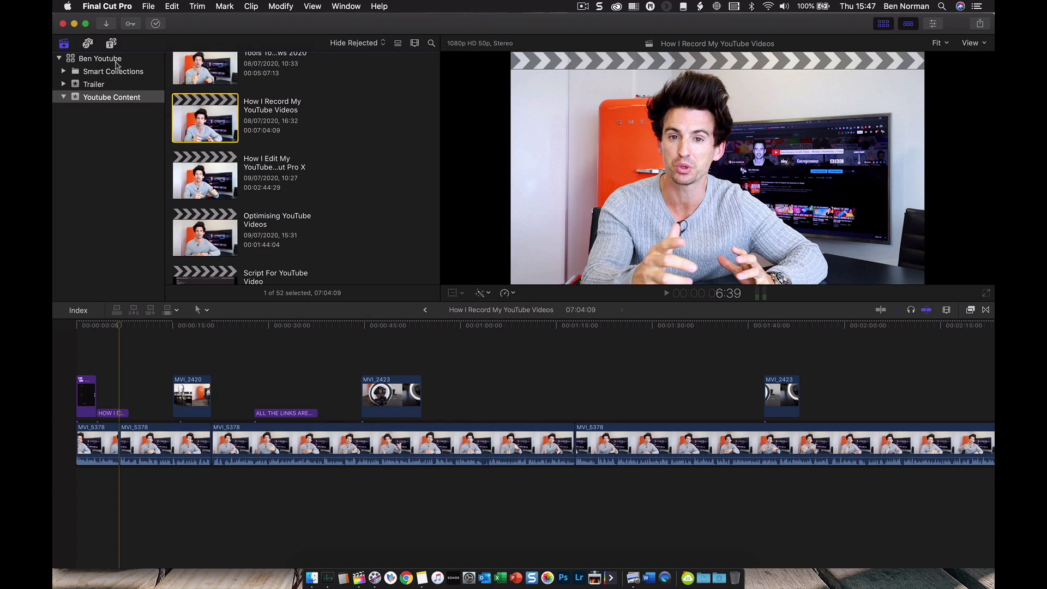
# Share the selected project to the existing YouTube destination for the creator's own e-mail account, keeping Better quality compression and HD 1080p (1920 x 1080) resolution
pyautogui.click(981, 25)
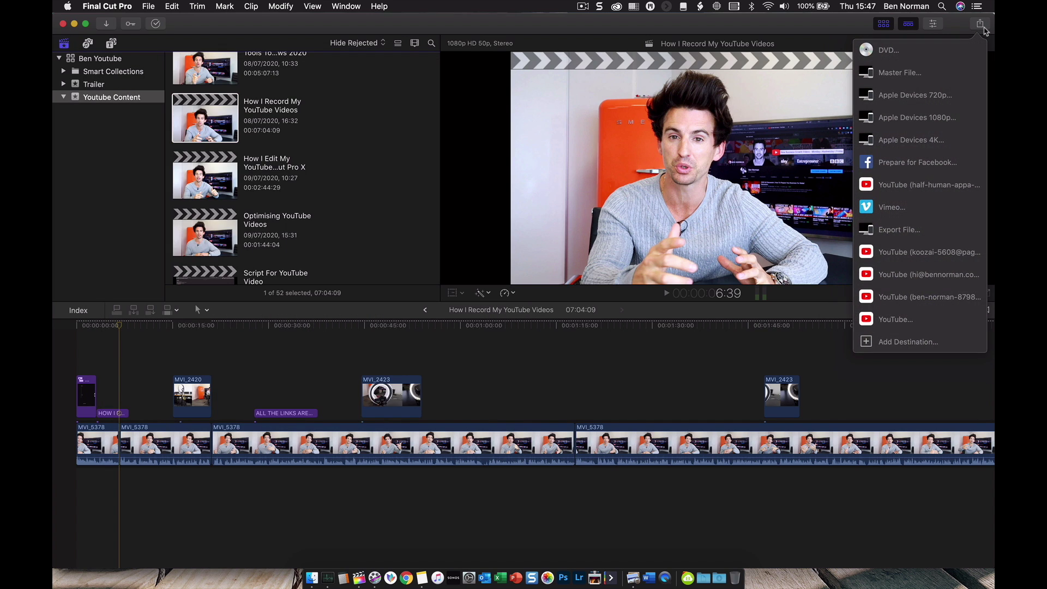
pyautogui.click(923, 278)
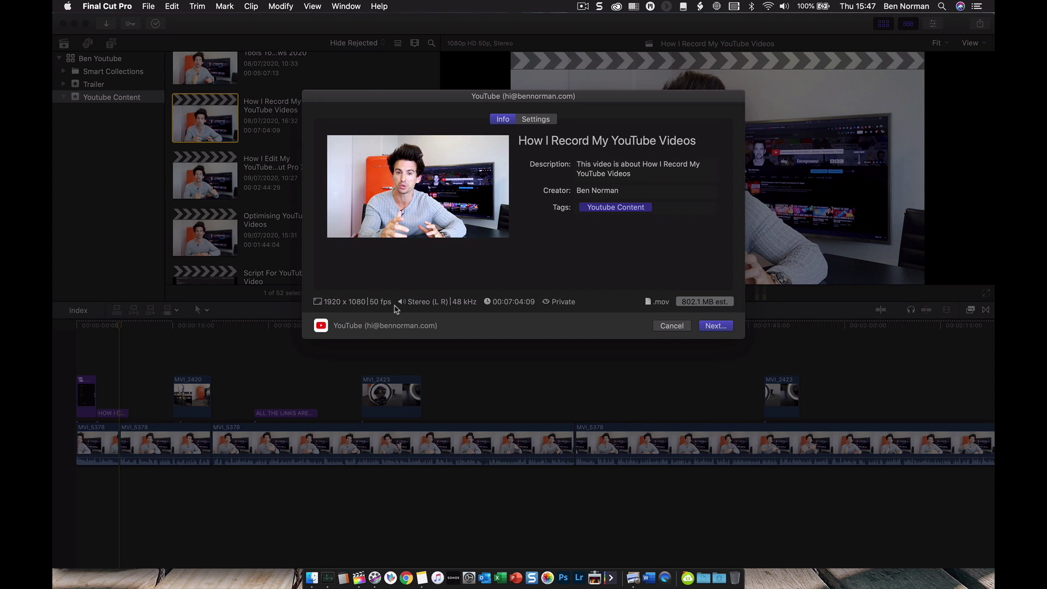
pyautogui.click(529, 125)
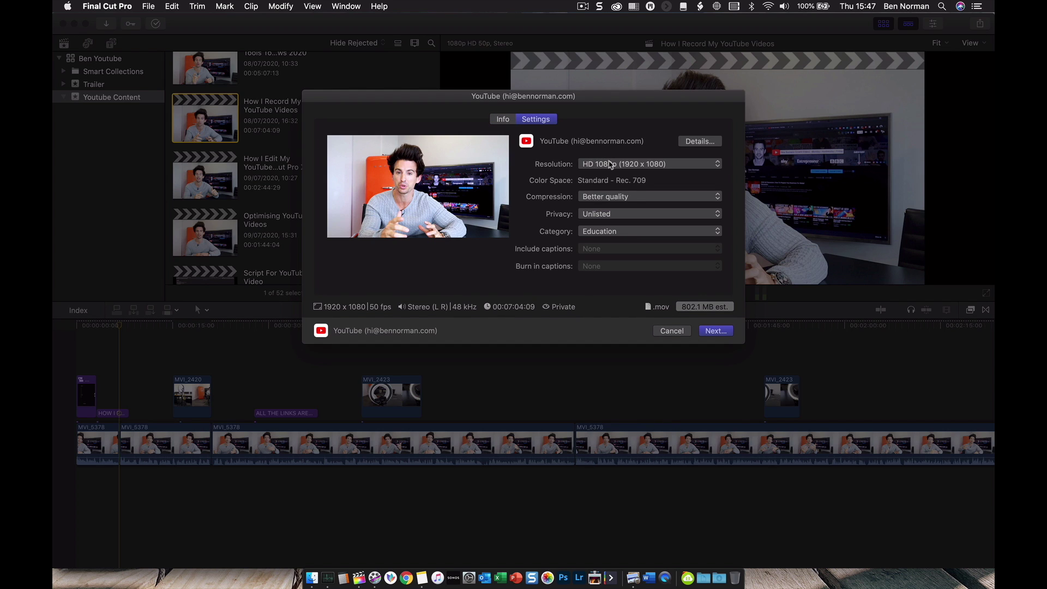
pyautogui.click(662, 201)
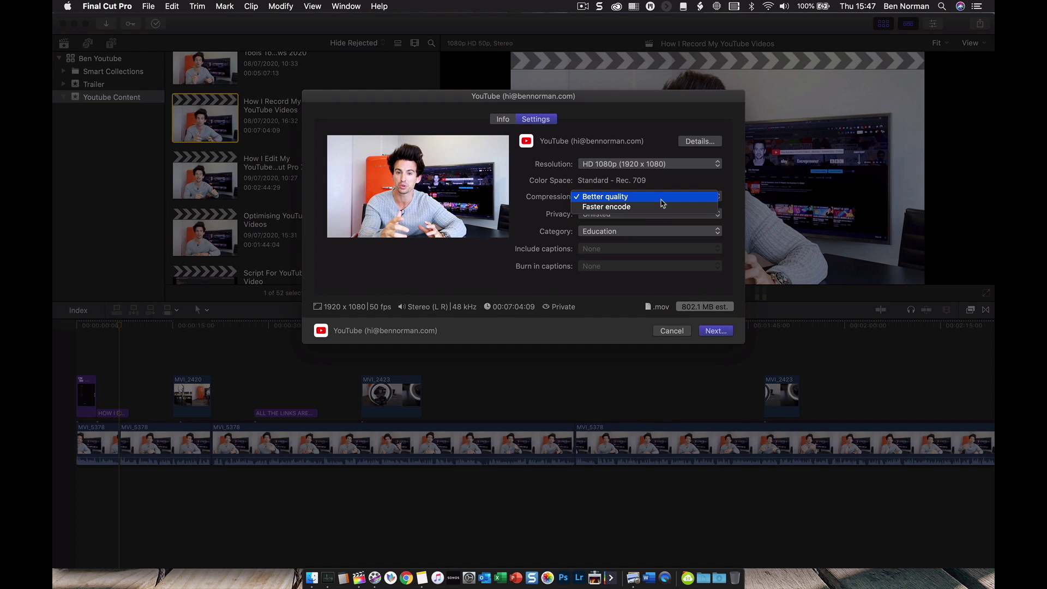
pyautogui.click(661, 197)
pyautogui.click(659, 166)
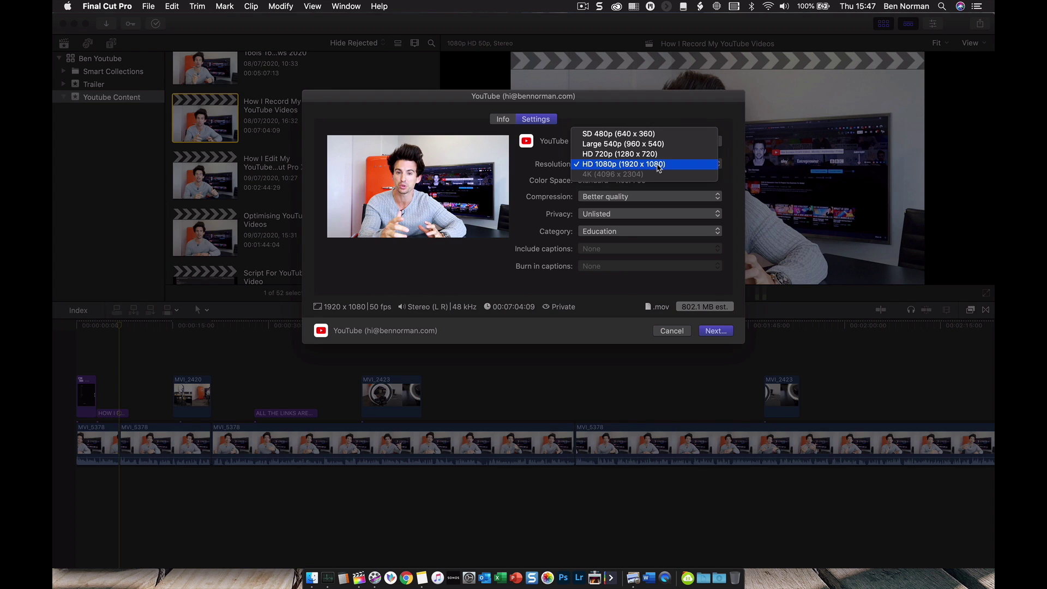
pyautogui.click(659, 165)
pyautogui.click(648, 165)
pyautogui.click(645, 166)
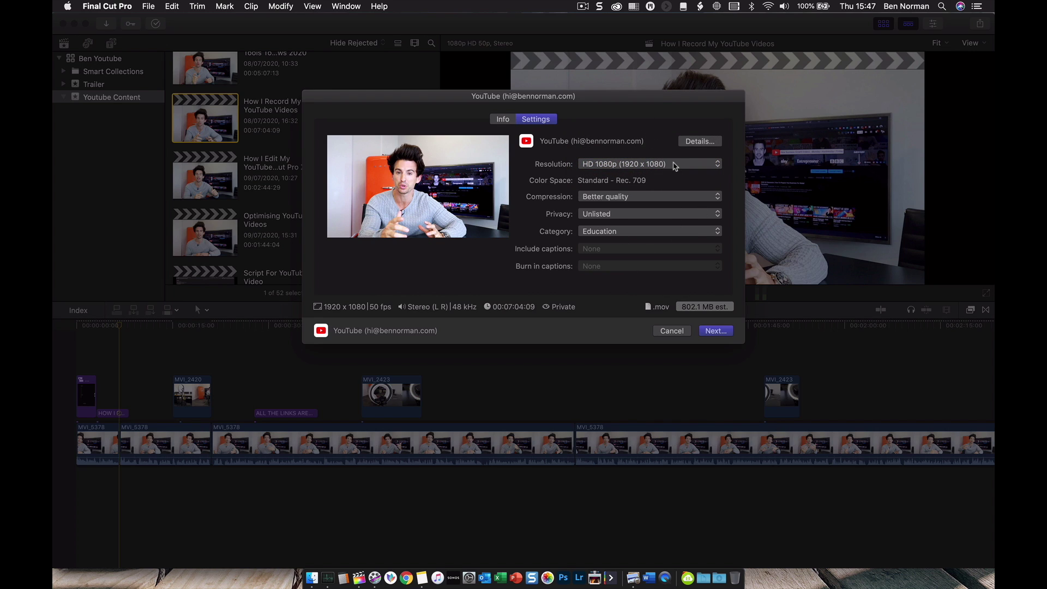
# Return to the video's share information, accept the YouTube Terms of Service and publish the video
pyautogui.click(502, 120)
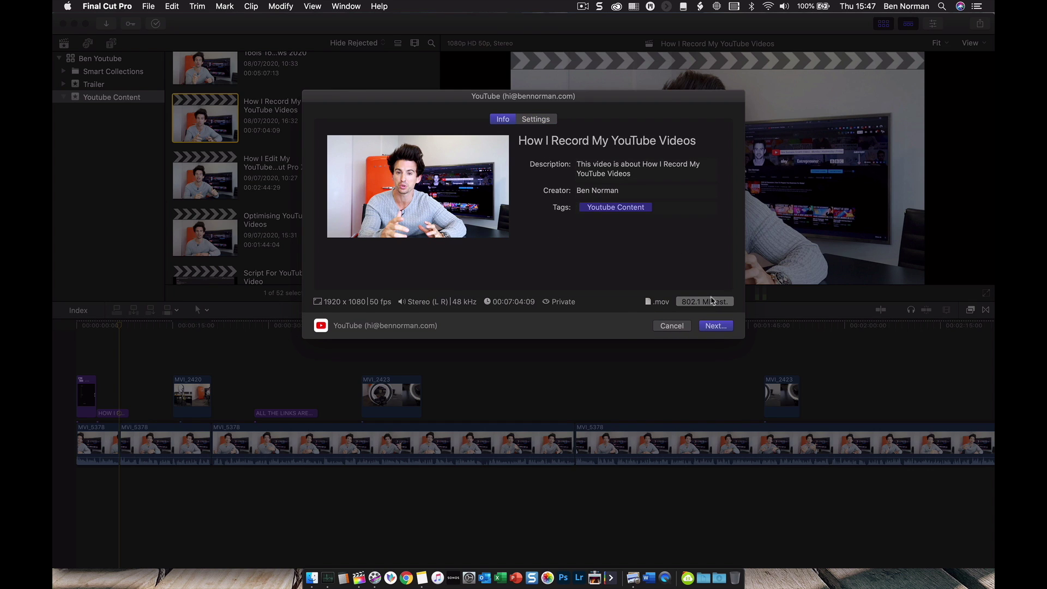
pyautogui.click(716, 326)
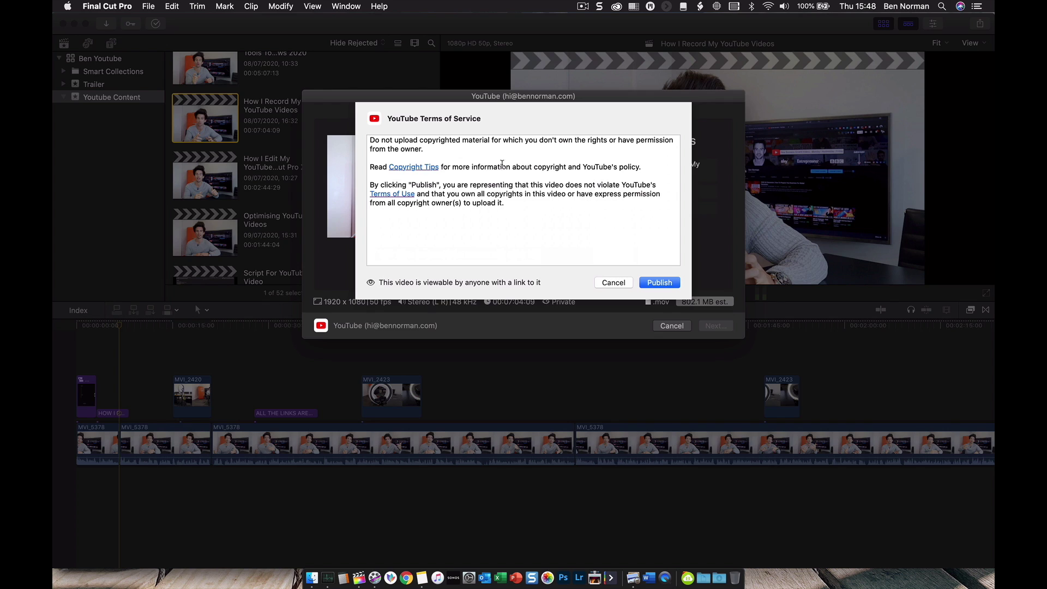
pyautogui.click(660, 282)
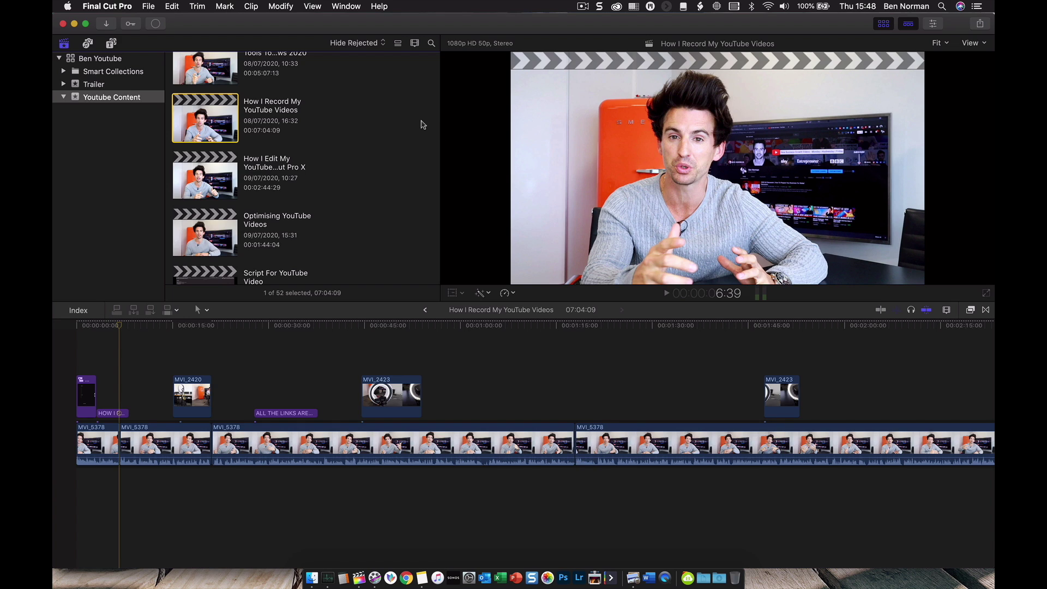
# Check the sharing progress of the video in the Background Tasks window, expanding the Sharing entry, and close the window
pyautogui.click(156, 25)
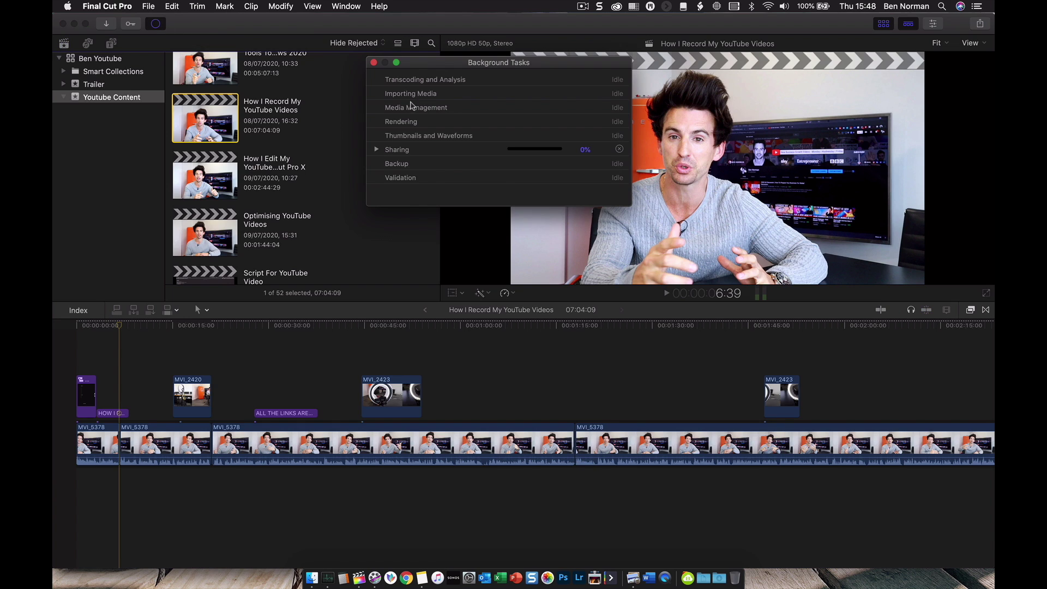
pyautogui.click(377, 149)
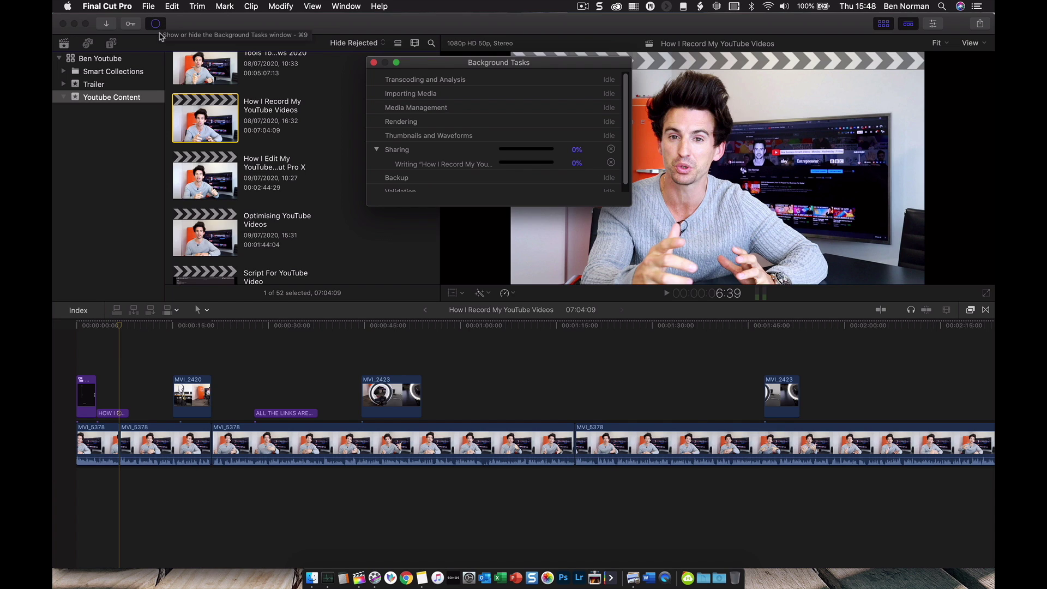
pyautogui.click(373, 63)
pyautogui.click(160, 25)
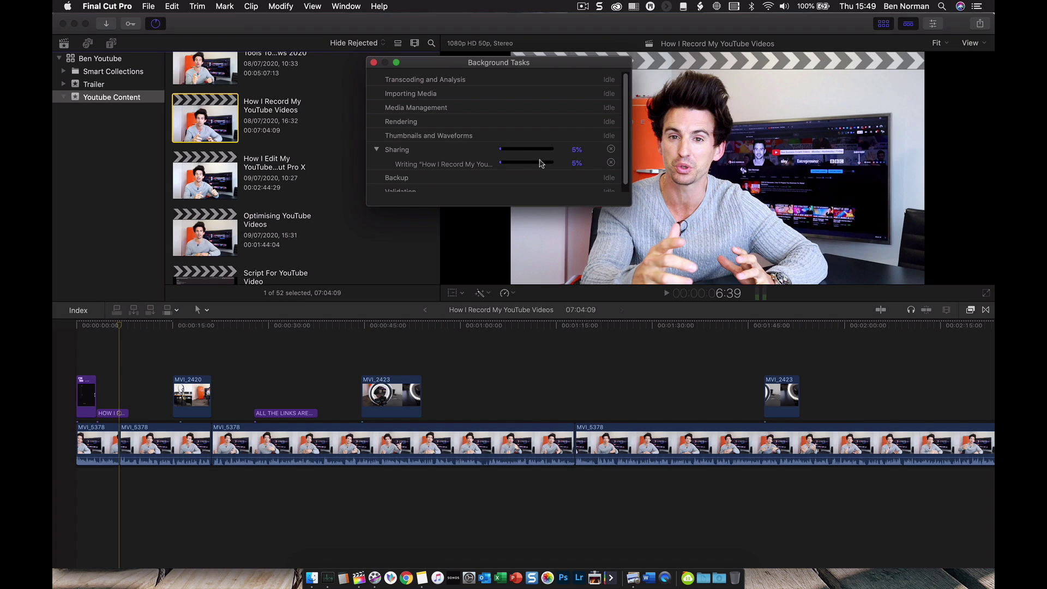
pyautogui.click(374, 63)
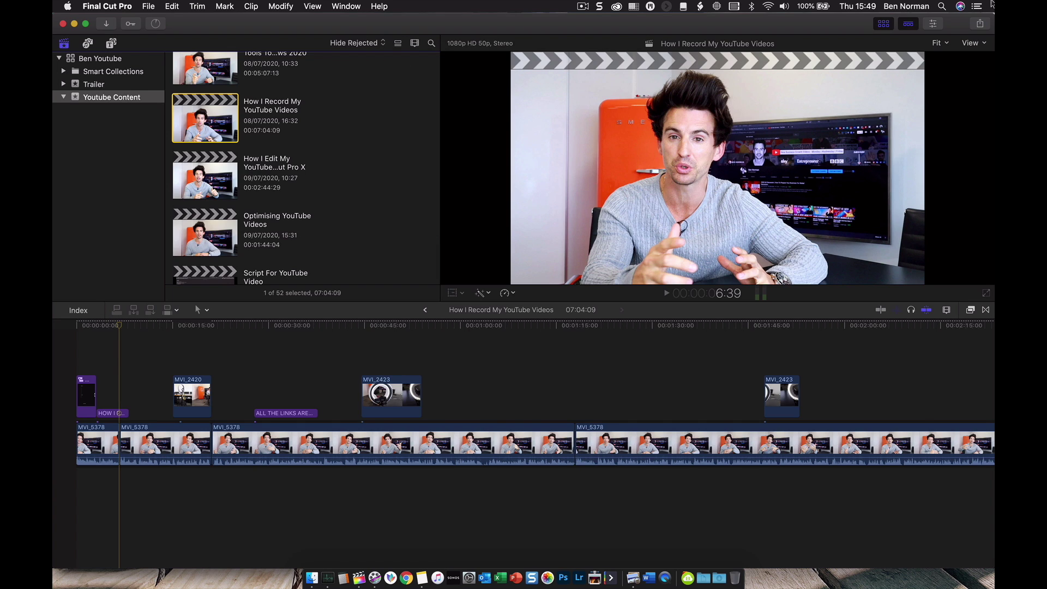